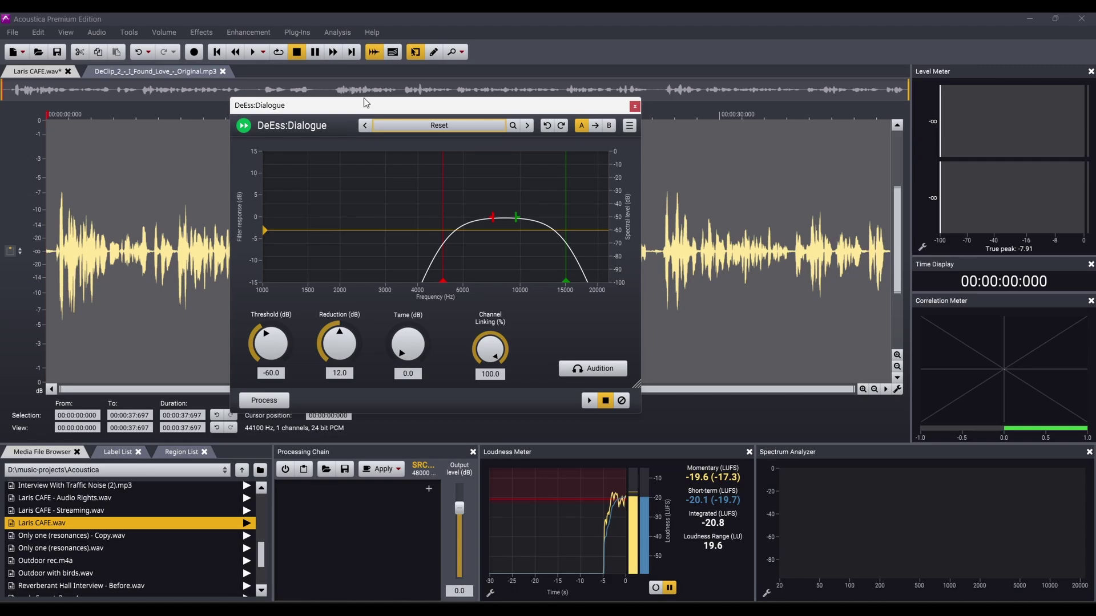
# Step: Close the DeEss:Dialogue effect and play back the unprocessed Laris CAFE.wav recording for about eight seconds
pyautogui.moveTo(401, 113); pyautogui.dragTo(422, 102)
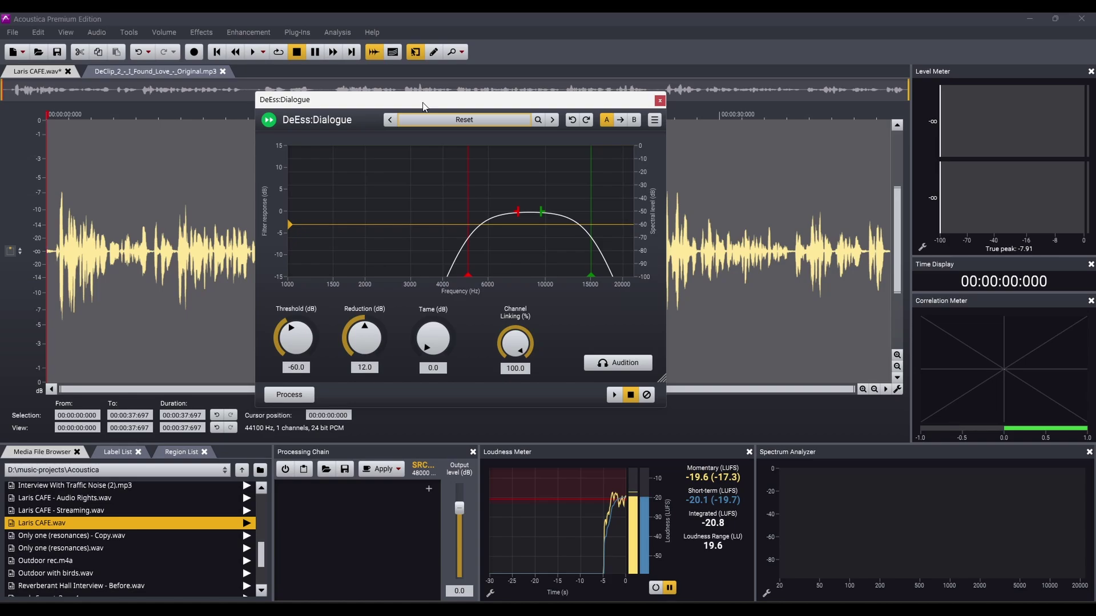
pyautogui.press('Escape')
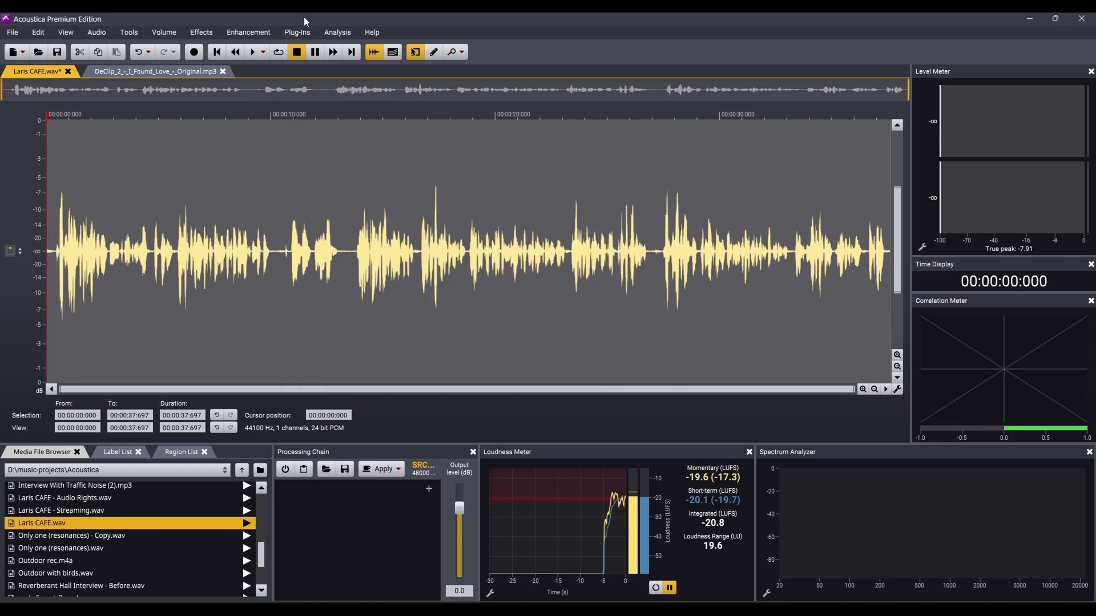
pyautogui.click(236, 32)
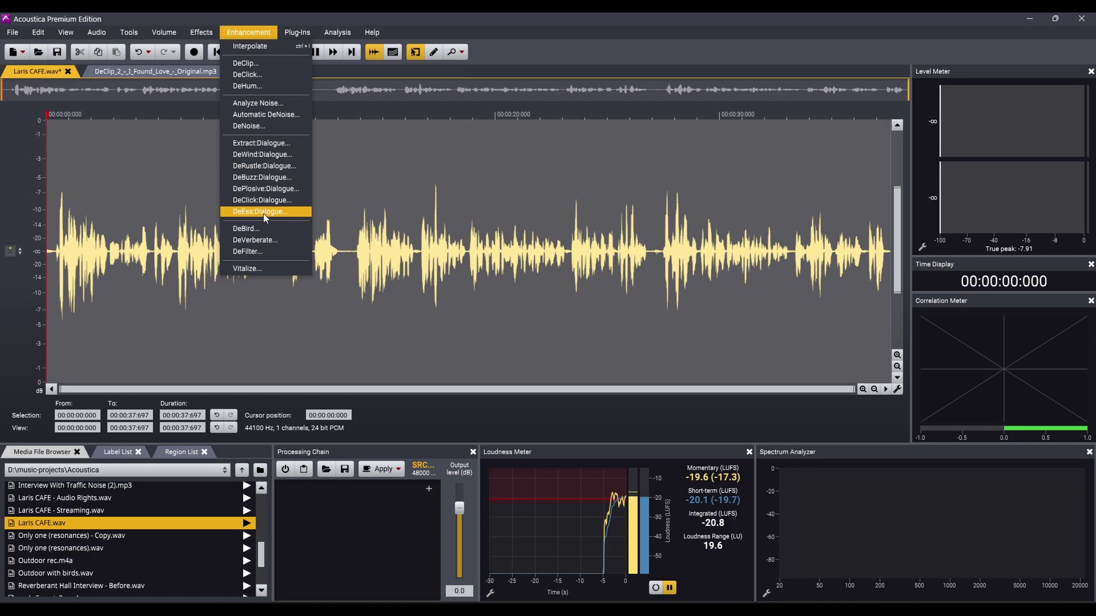
pyautogui.click(336, 12)
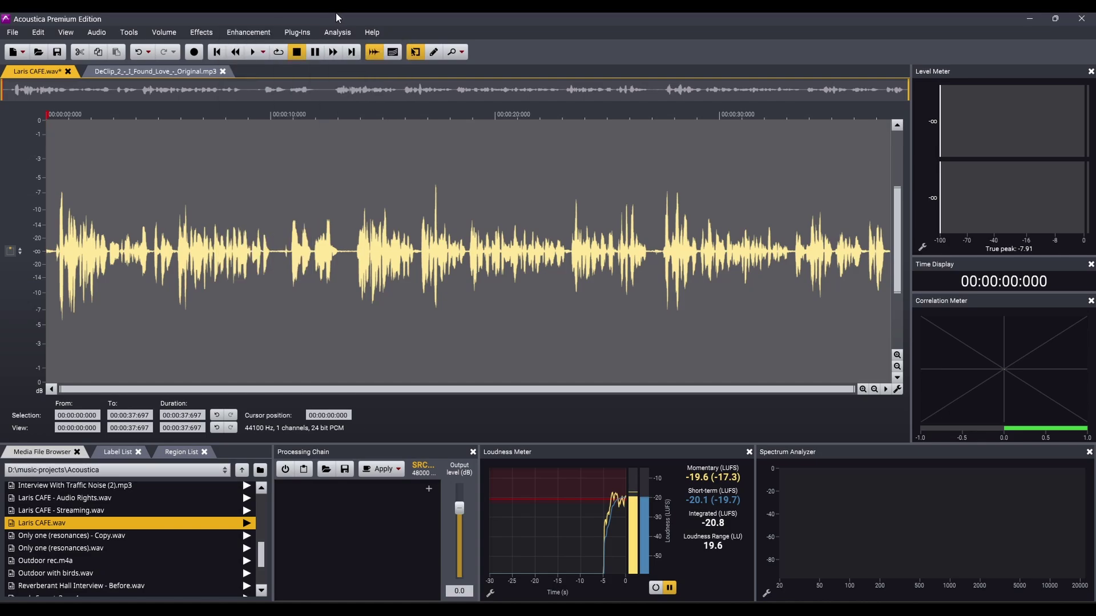
pyautogui.press('space')
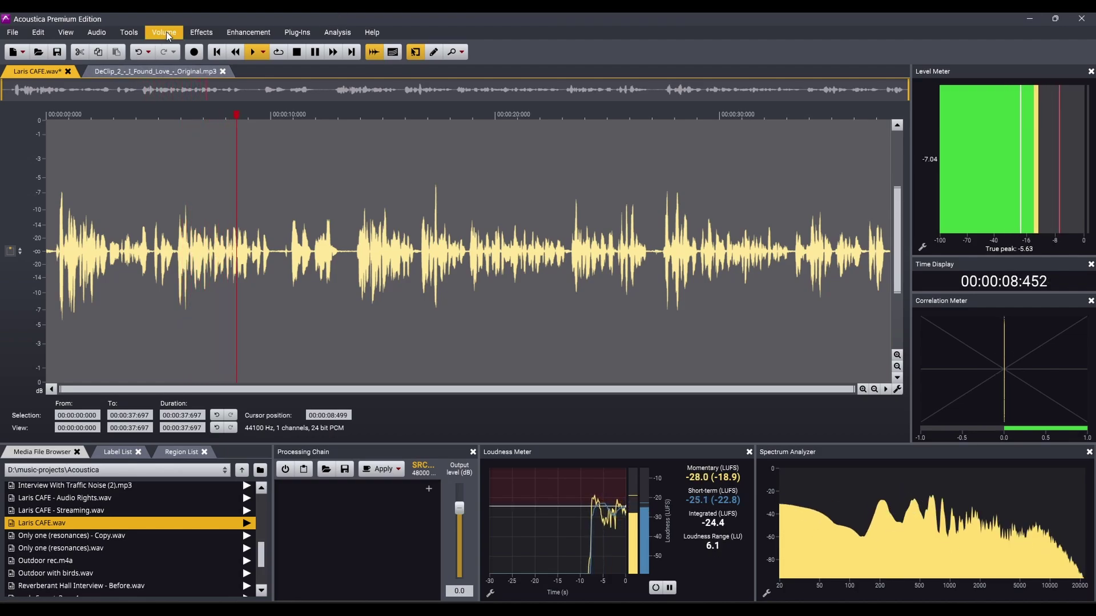
pyautogui.press('space')
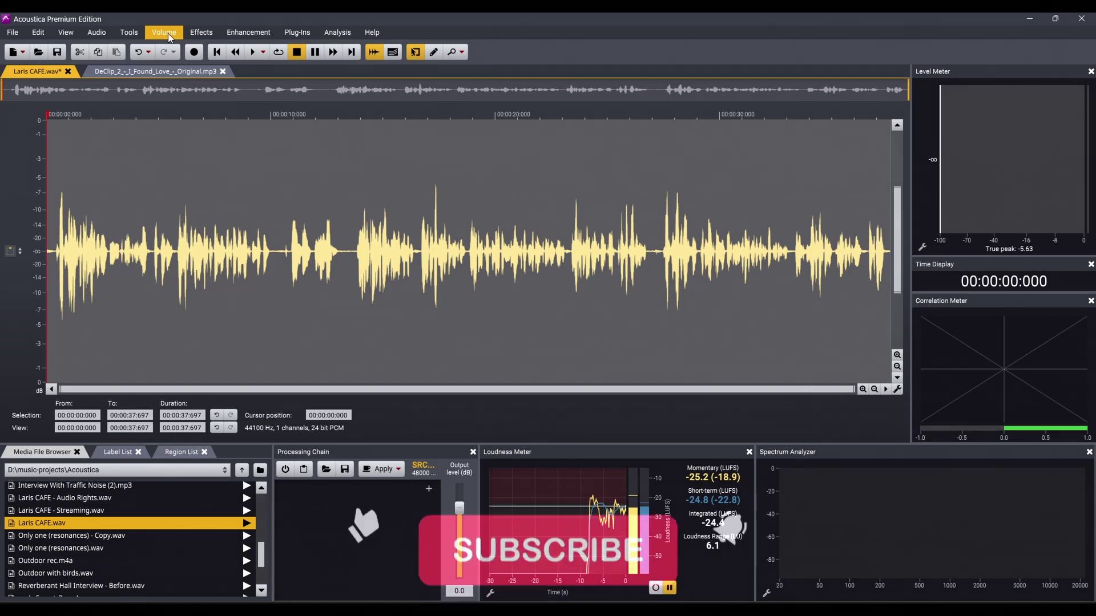
# Step: Reopen the DeEss:Dialogue enhancement effect and set its threshold to -62.0 dB
pyautogui.click(242, 32)
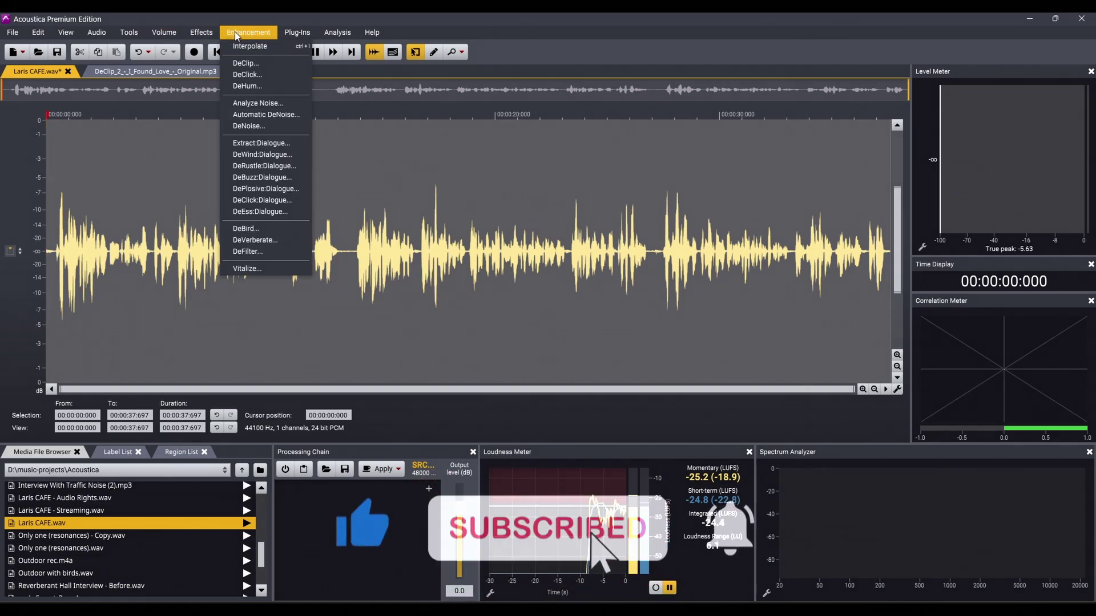
pyautogui.click(273, 212)
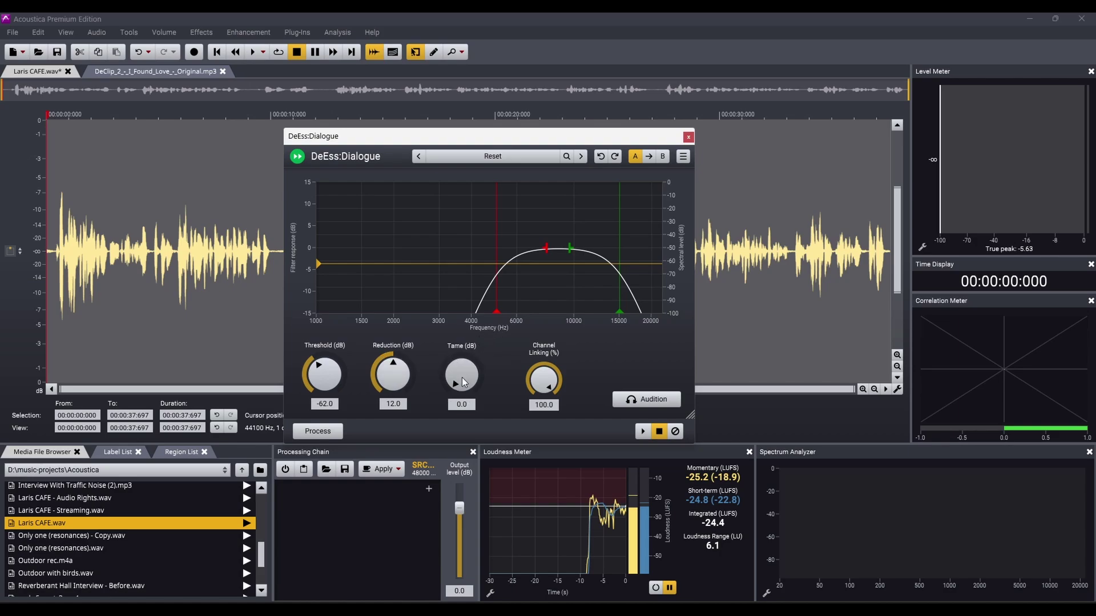
pyautogui.scroll(-3, 464, 351)
pyautogui.moveTo(449, 361); pyautogui.dragTo(444, 395)
pyautogui.scroll(1, 470, 381)
pyautogui.doubleClick(461, 375)
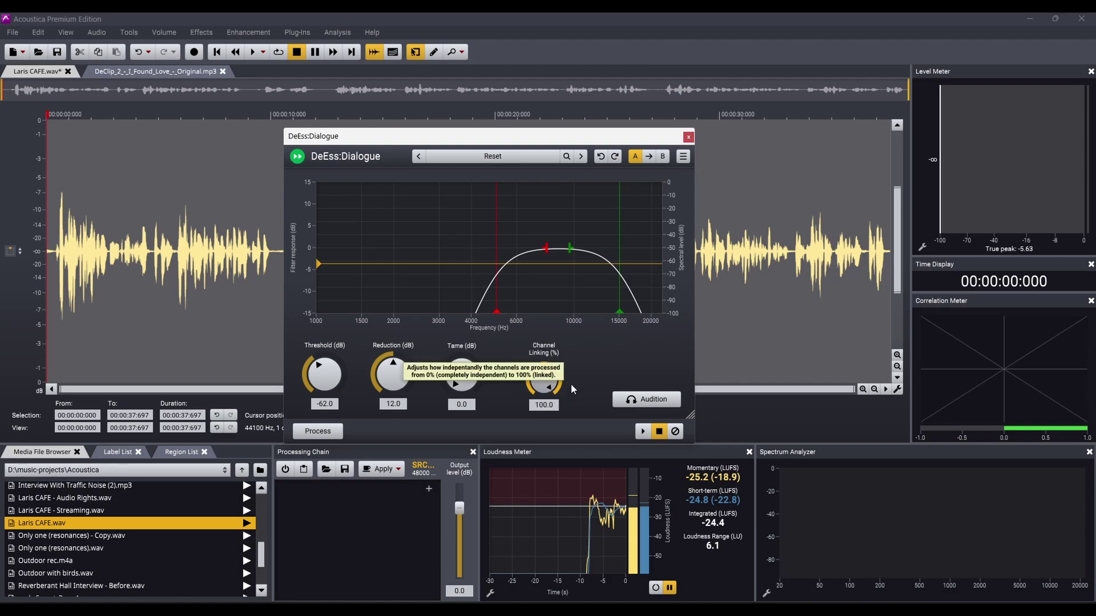
pyautogui.moveTo(571, 384); pyautogui.dragTo(531, 425)
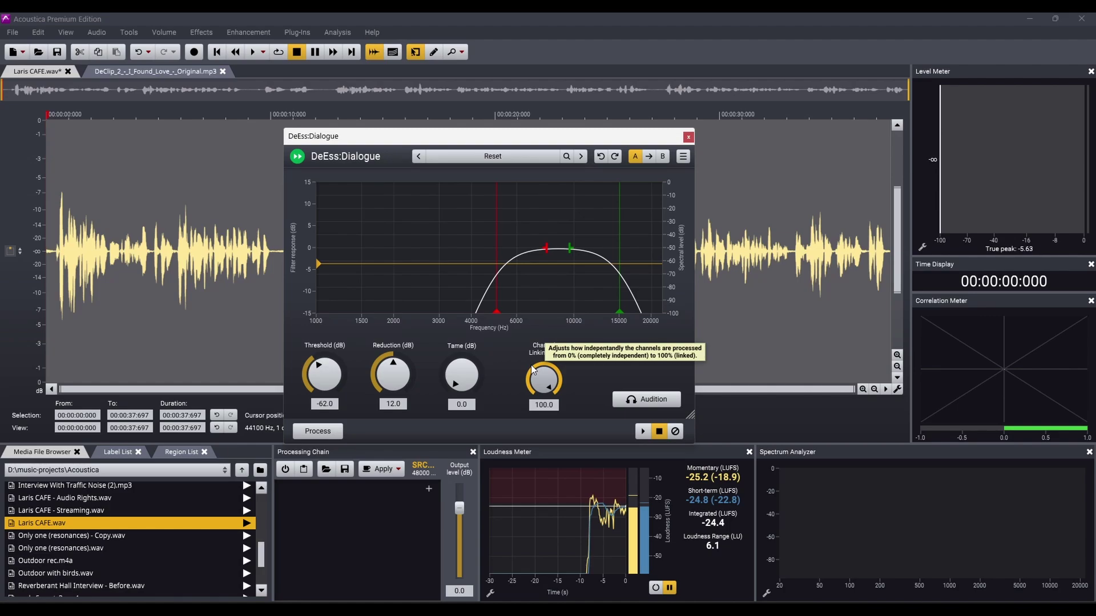
pyautogui.moveTo(531, 367); pyautogui.dragTo(591, 347)
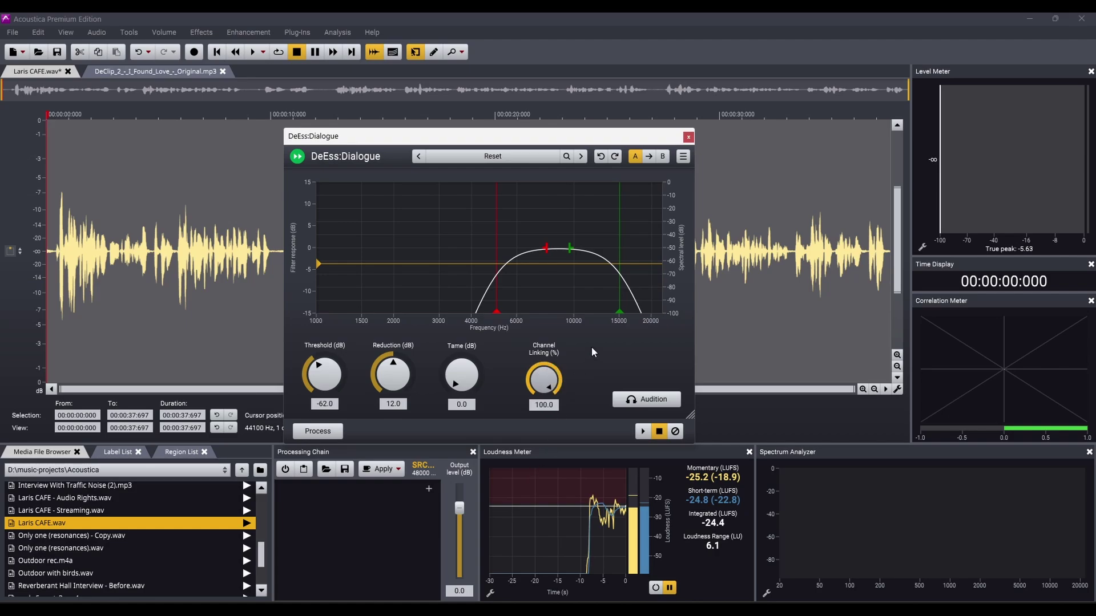
# Step: Audition only the removed sibilance during playback, lower the threshold to -71.2 dB and stop playback
pyautogui.click(638, 403)
pyautogui.click(640, 432)
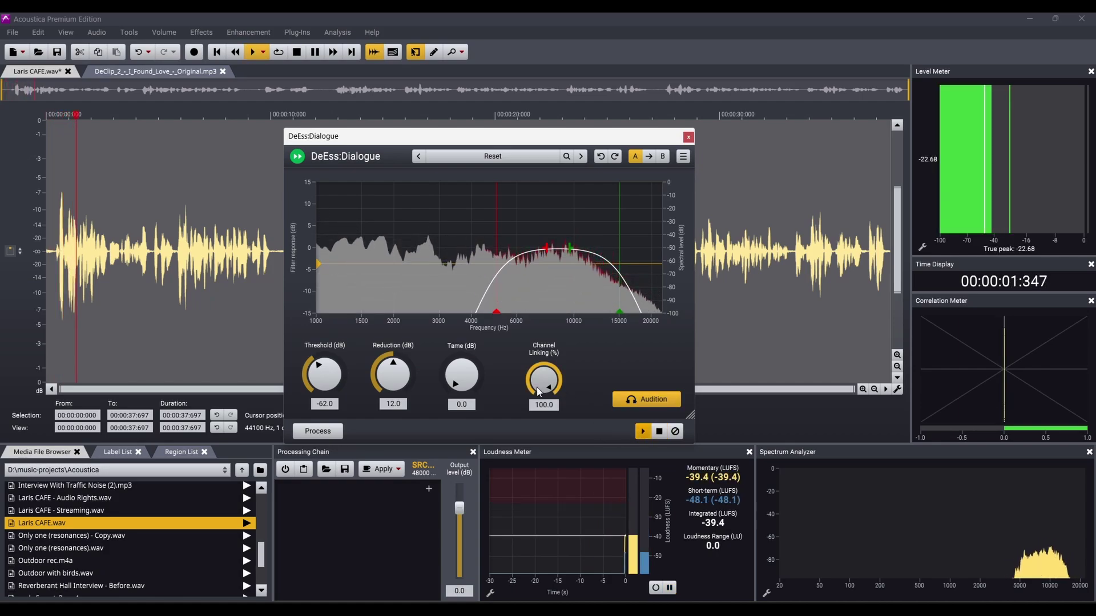
pyautogui.moveTo(333, 376)
pyautogui.mouseDown()
pyautogui.moveTo(324, 412)
pyautogui.moveTo(336, 366)
pyautogui.mouseUp()
pyautogui.scroll(4, 336, 366)
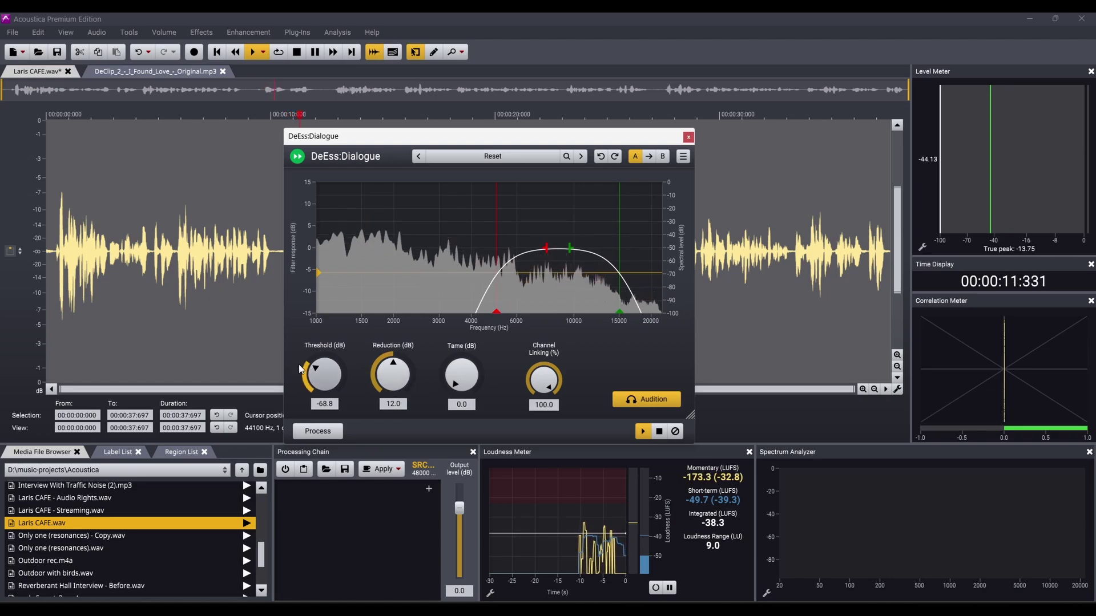
pyautogui.scroll(-2, 314, 368)
pyautogui.press('space')
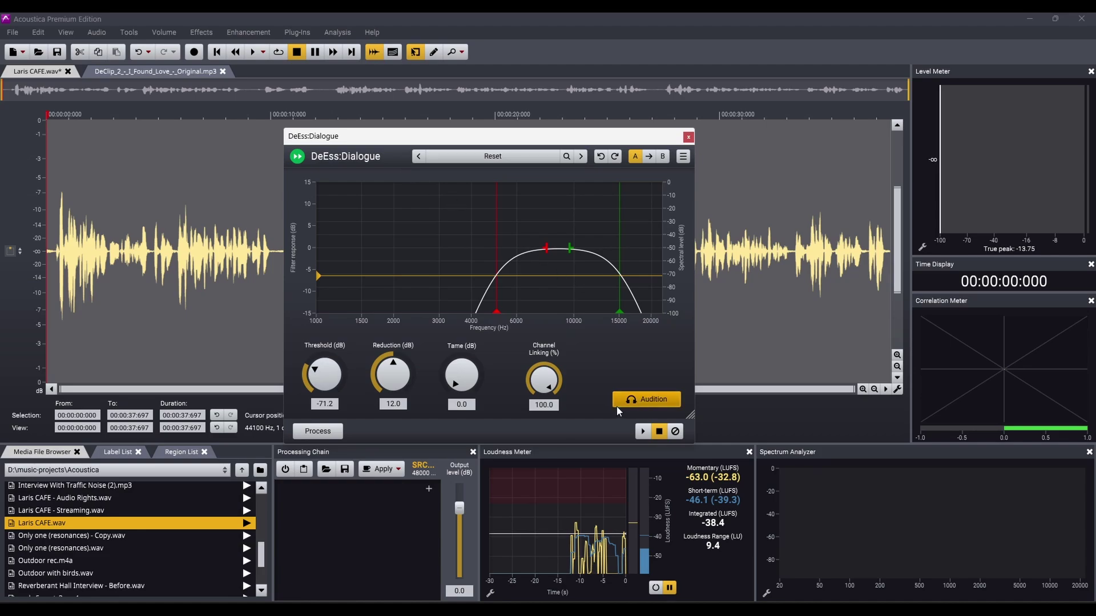
# Step: Turn Audition off and preview the de-essed recording while raising Reduction and Tame to 24.0 dB each
pyautogui.click(641, 396)
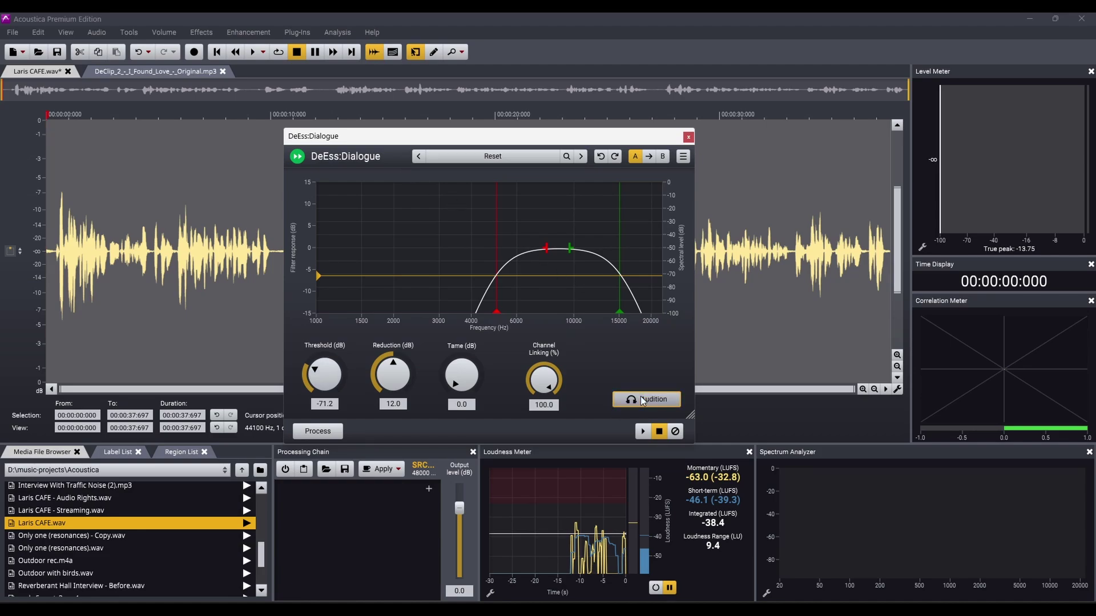
pyautogui.click(643, 431)
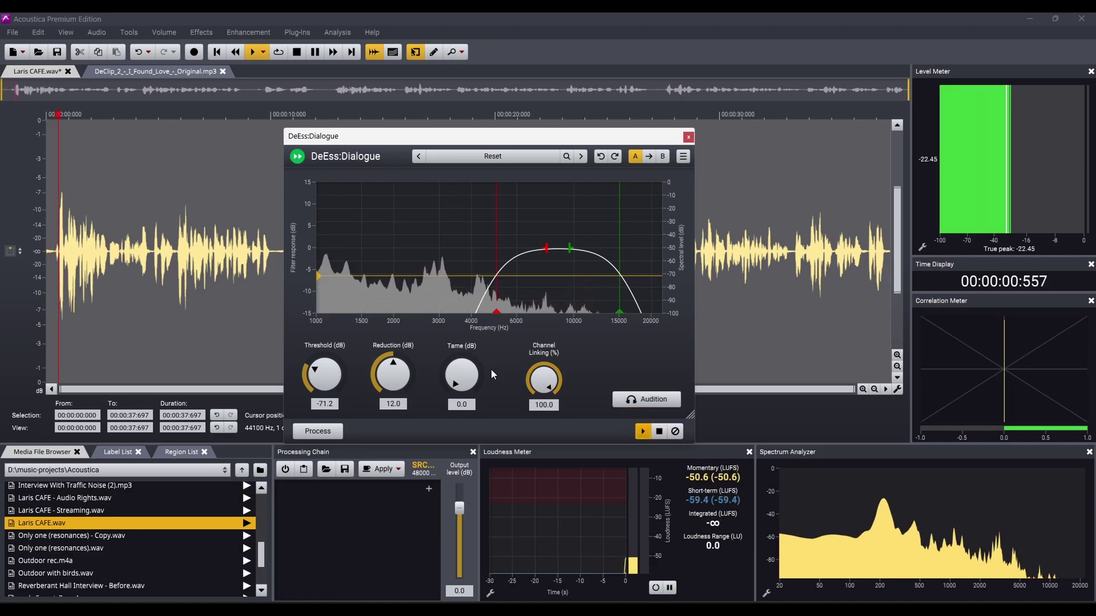
pyautogui.moveTo(462, 377); pyautogui.dragTo(472, 330)
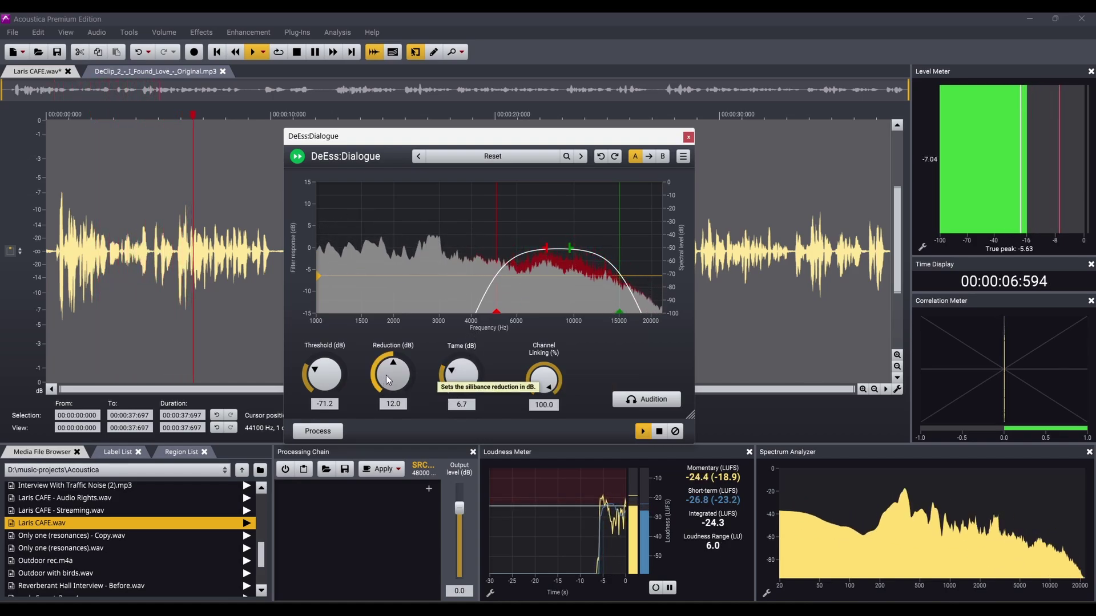
pyautogui.moveTo(387, 380); pyautogui.dragTo(423, 276)
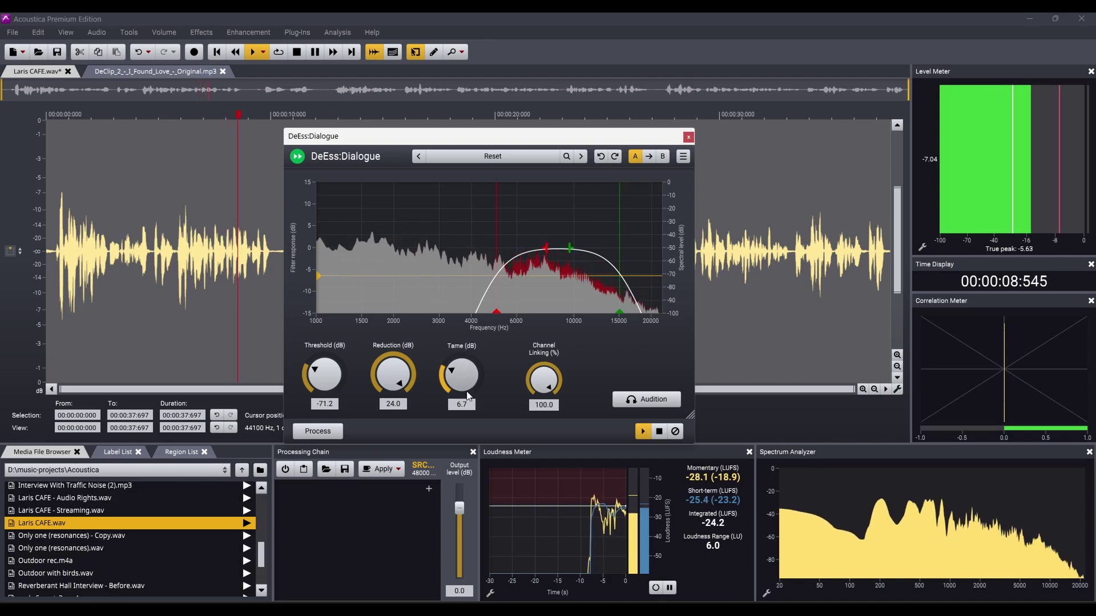
pyautogui.moveTo(466, 395); pyautogui.dragTo(492, 280)
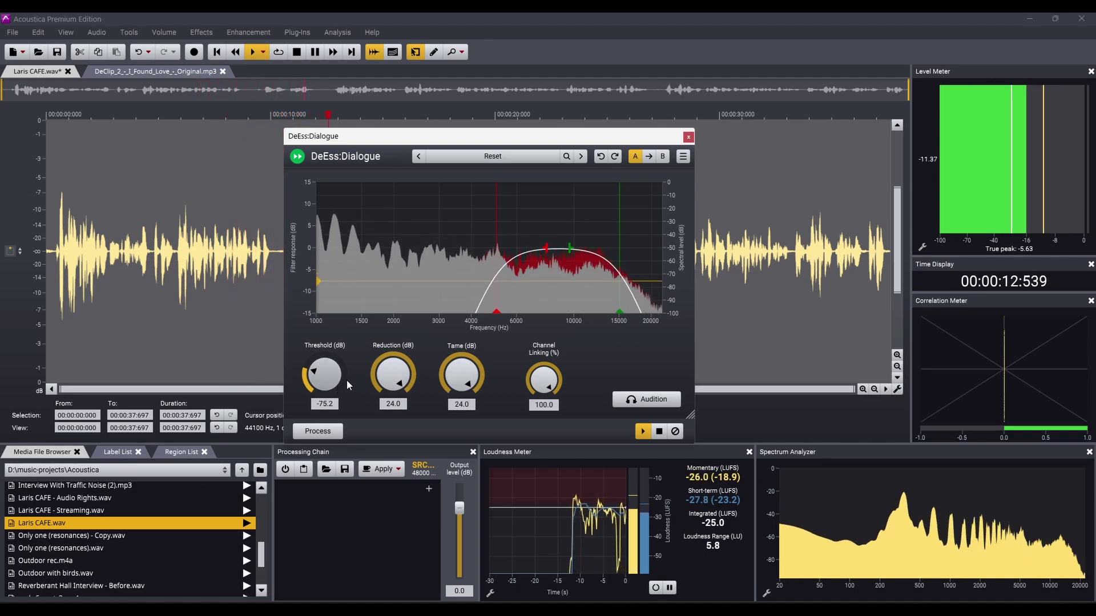
# Step: Lower the threshold to -86.4 dB while previewing the processed voice from the start, and stop playback
pyautogui.scroll(-2, 347, 380)
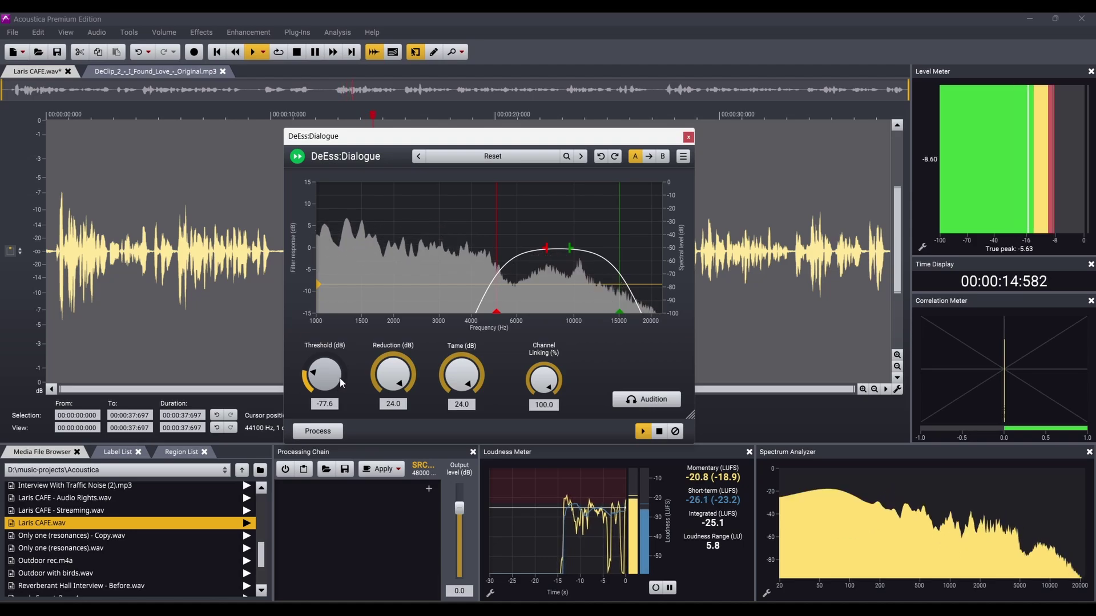
pyautogui.moveTo(340, 378); pyautogui.dragTo(338, 381)
pyautogui.press('space')
pyautogui.press('space')
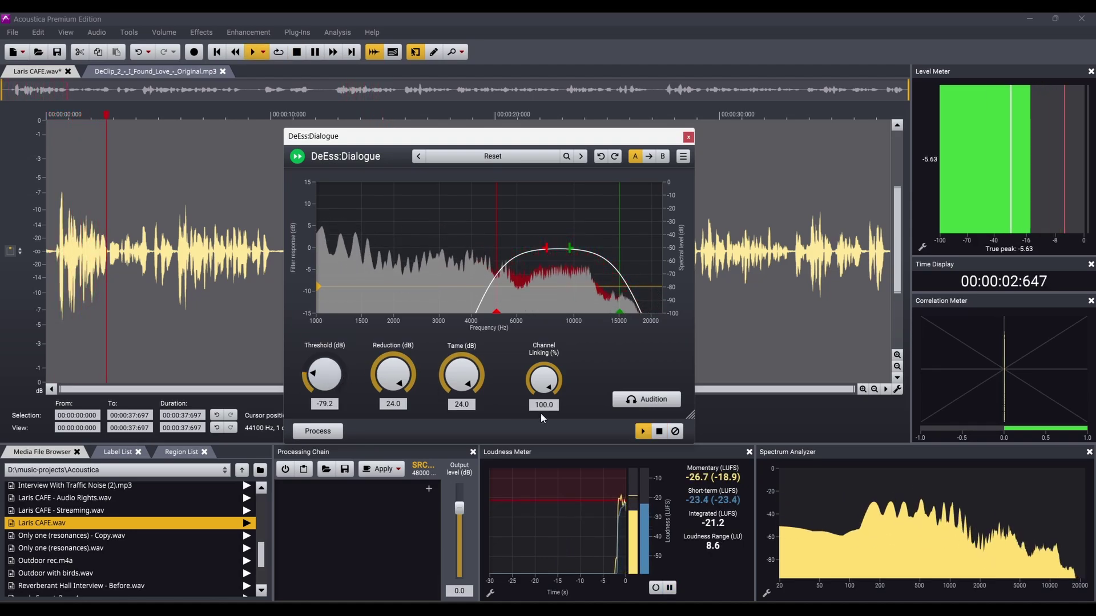
pyautogui.moveTo(320, 378); pyautogui.dragTo(320, 382)
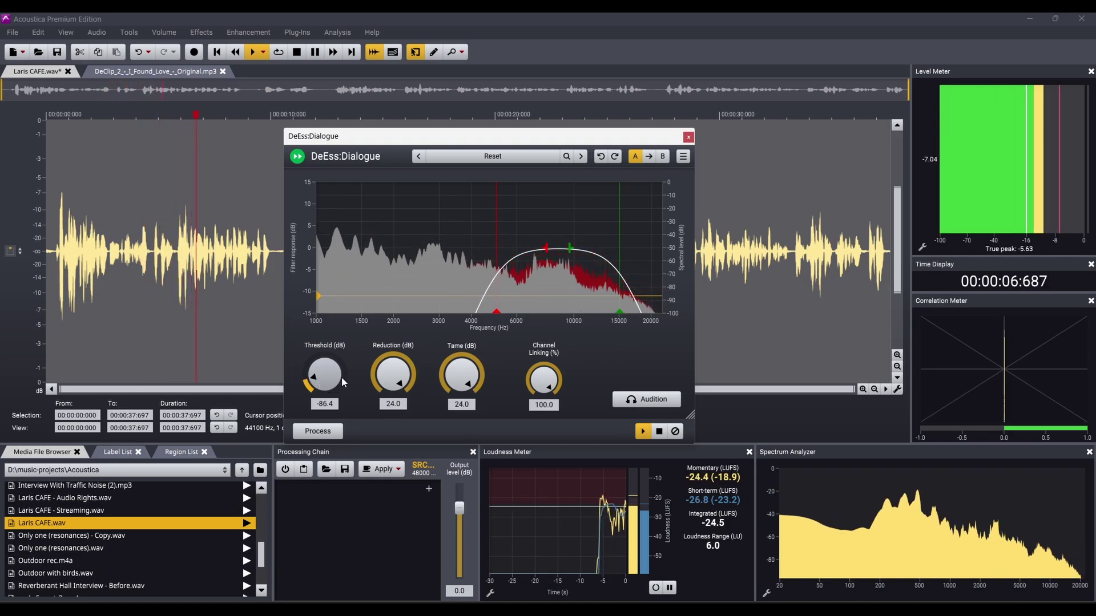
pyautogui.press('space')
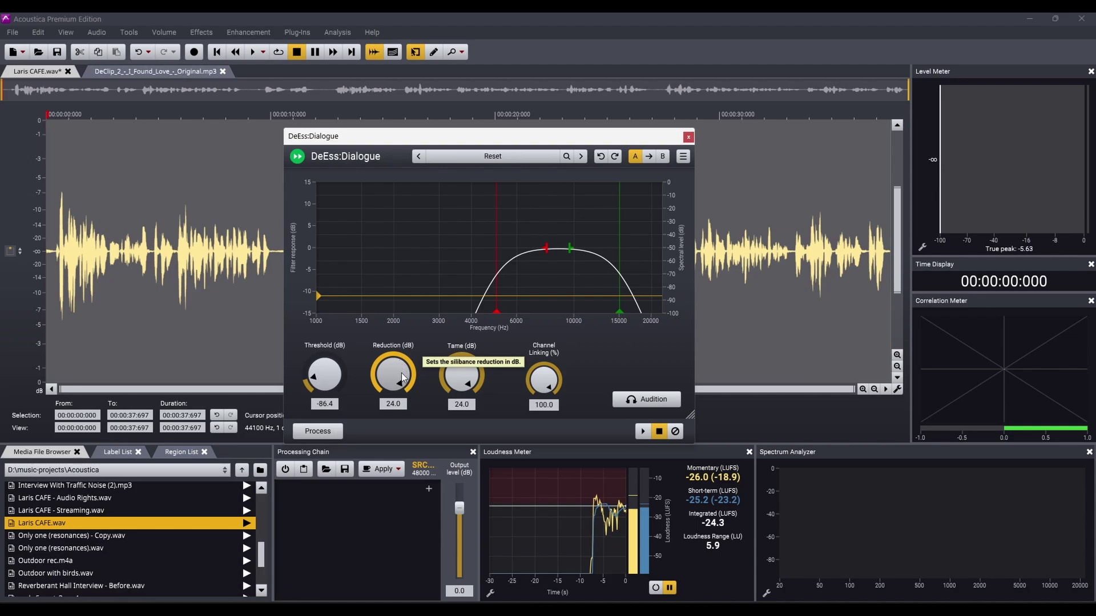
# Step: Preview the recording again and set Threshold to -76.8 dB, Reduction to 18.1 dB and Tame to 18.8 dB
pyautogui.press('space')
pyautogui.moveTo(316, 378); pyautogui.dragTo(321, 368)
pyautogui.moveTo(395, 373); pyautogui.dragTo(398, 394)
pyautogui.moveTo(463, 389); pyautogui.dragTo(469, 410)
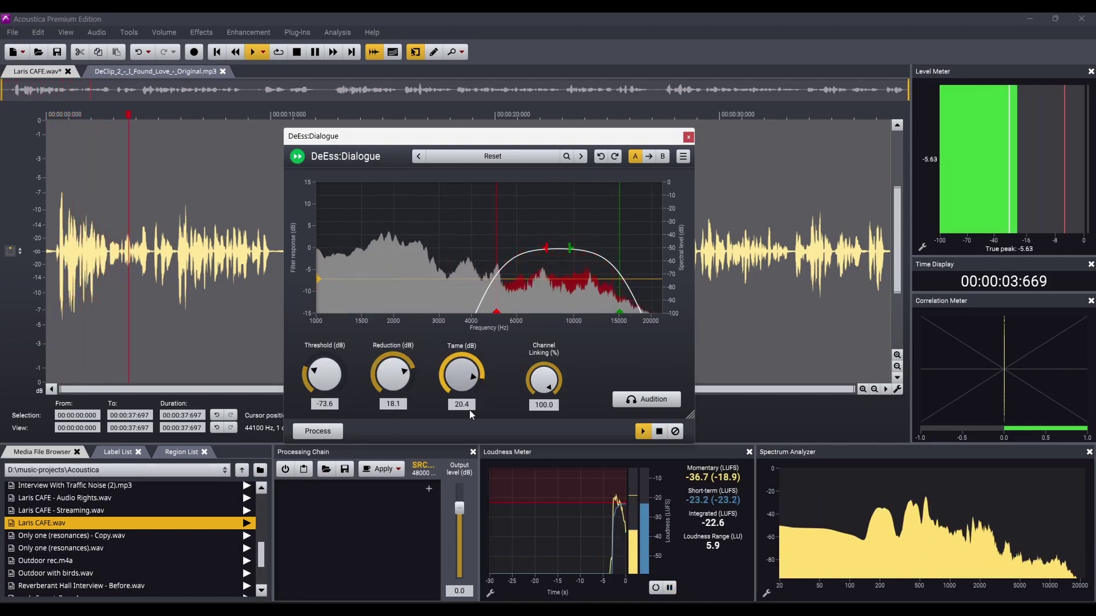
pyautogui.moveTo(333, 385); pyautogui.dragTo(338, 398)
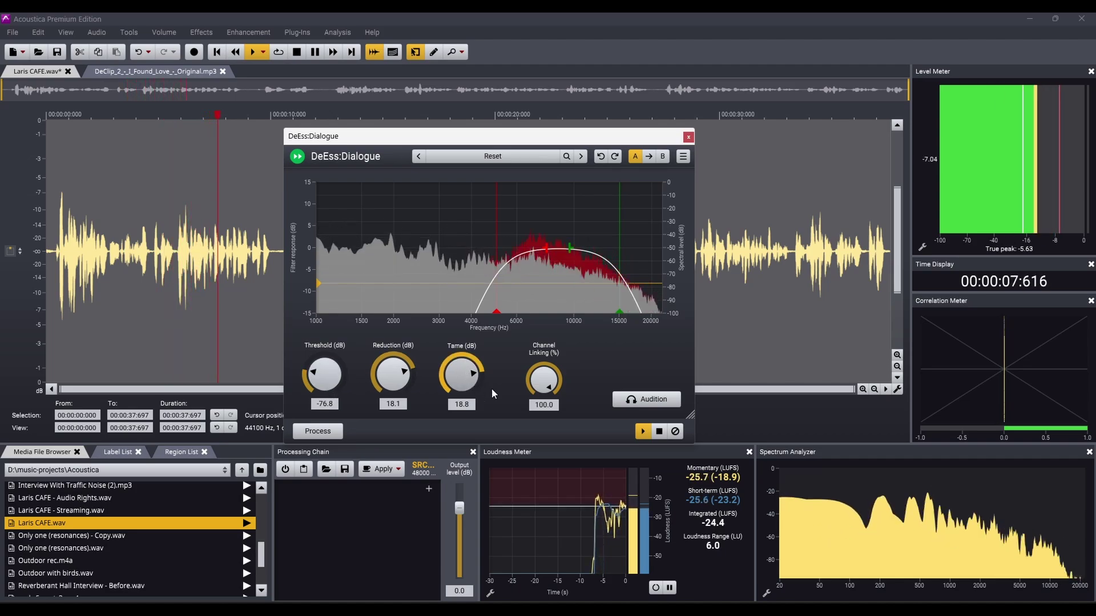
# Step: Briefly audition the removed signal during playback, switch back to the processed sound and stop playback
pyautogui.click(660, 403)
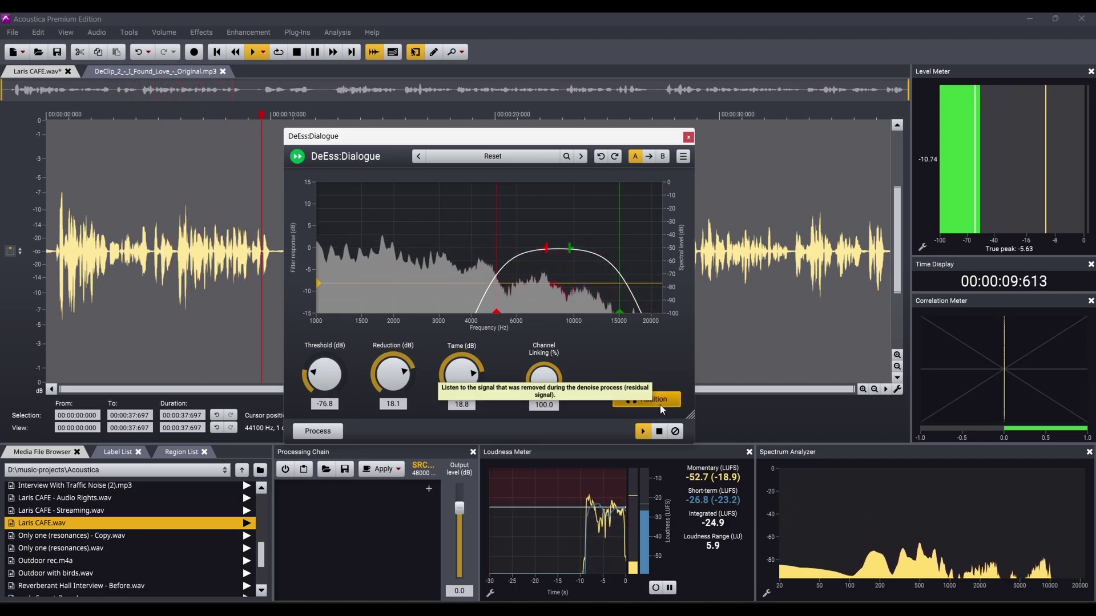
pyautogui.click(657, 407)
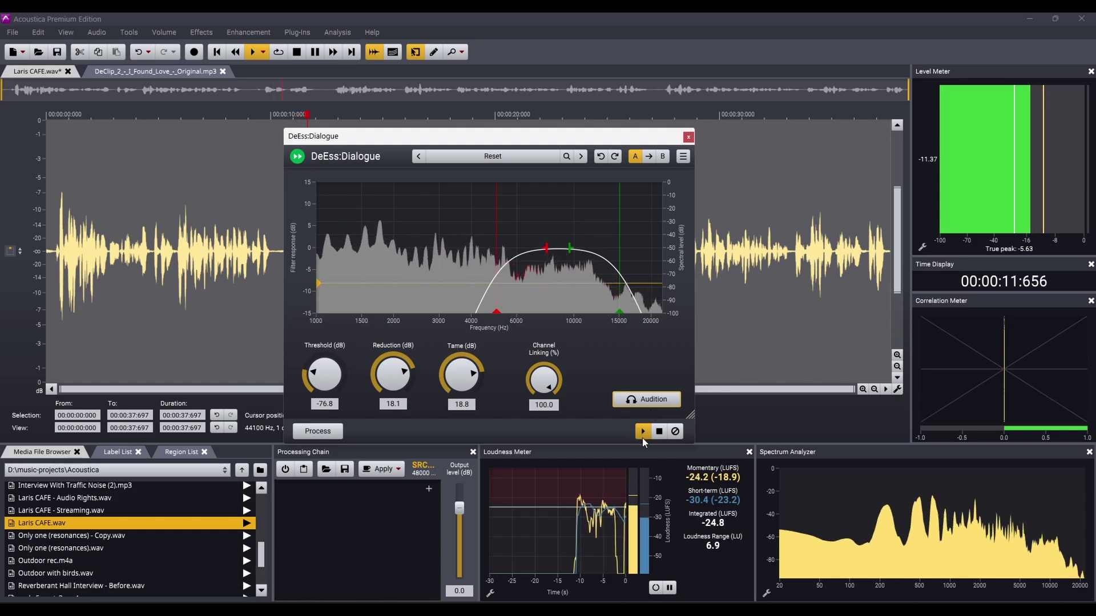
pyautogui.click(660, 432)
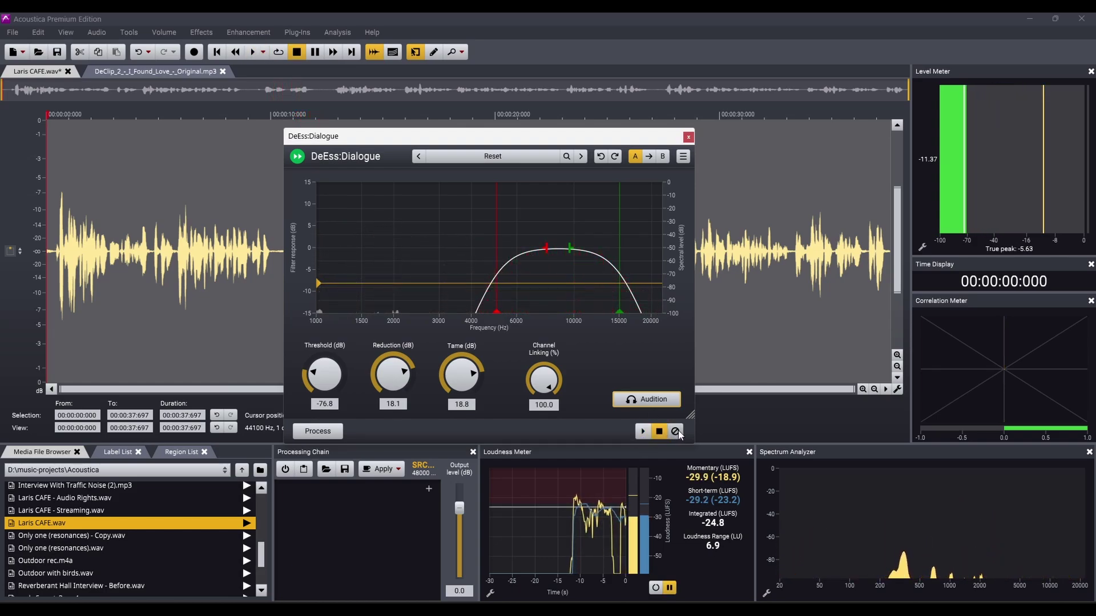
# Step: Compare the recording with the de-esser bypassed and active by playing it from the start each way
pyautogui.press('space')
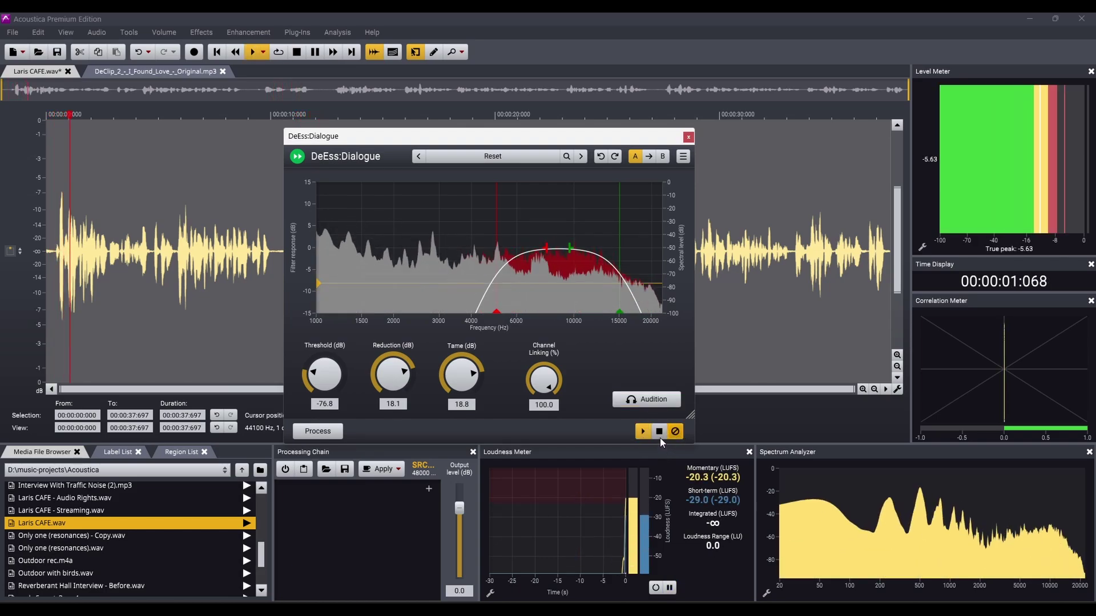
pyautogui.click(660, 432)
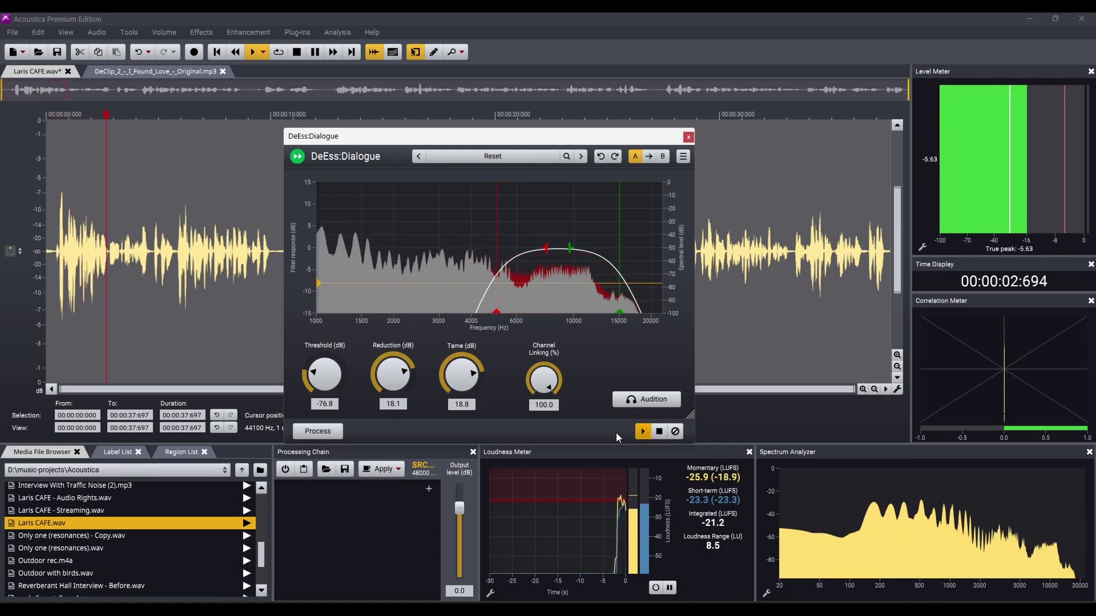
pyautogui.press('space')
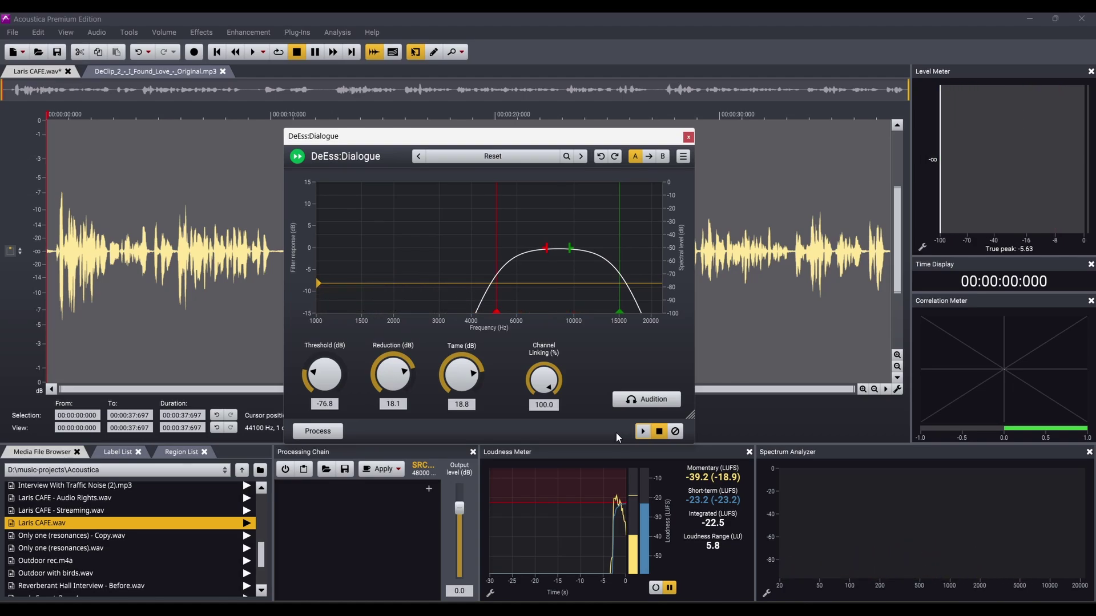
# Step: View the DeEss:Dialogue factory presets and close the list without loading one
pyautogui.click(492, 156)
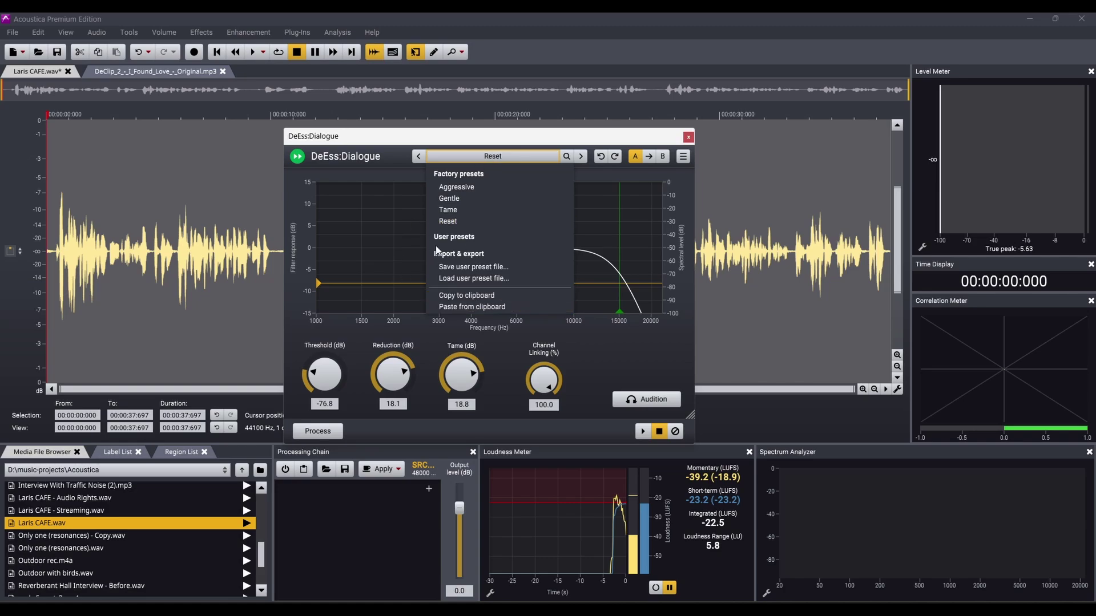
pyautogui.click(665, 143)
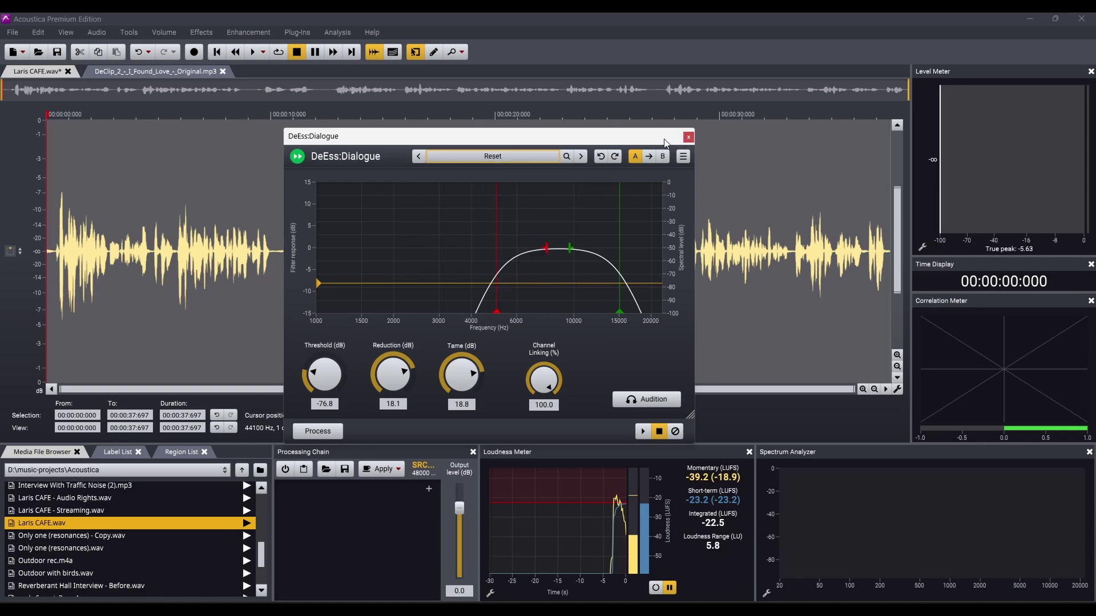